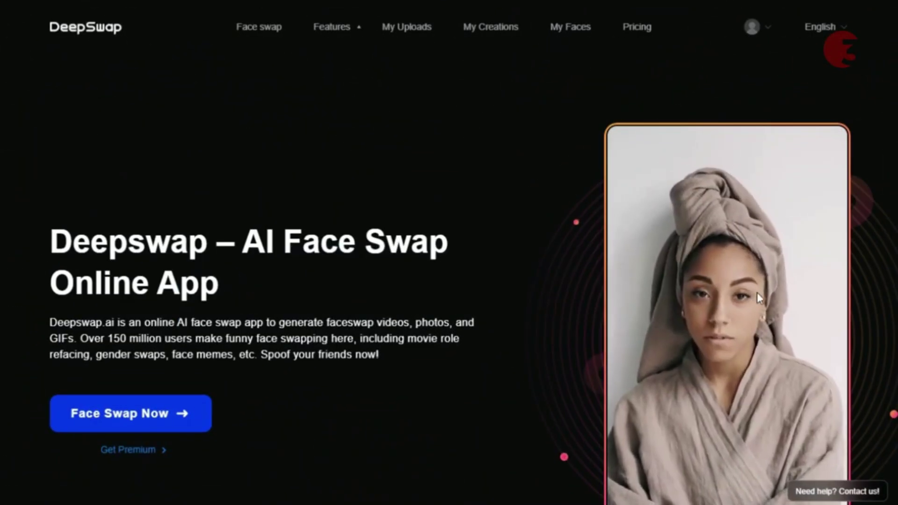
# - Scroll down the DeepSwap homepage, then go to the FaceMod Face swap page
pyautogui.scroll(-3, 757, 293)
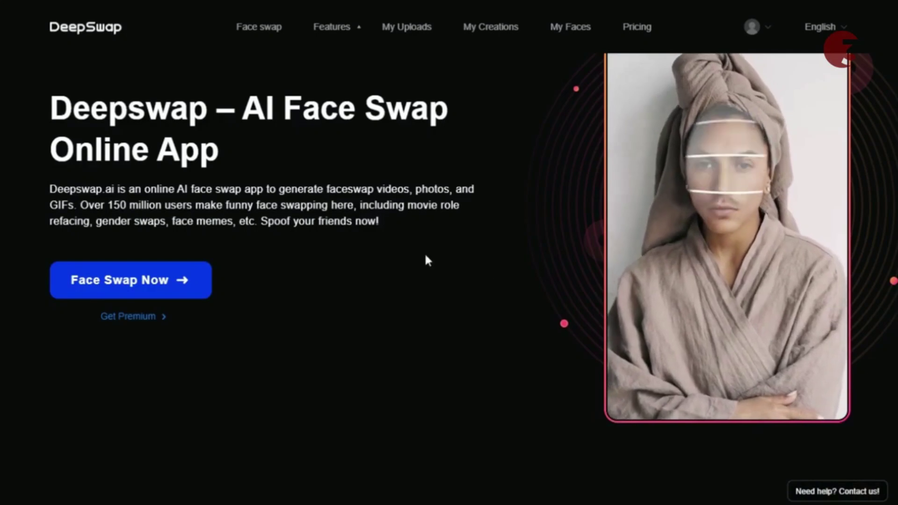
pyautogui.click(259, 27)
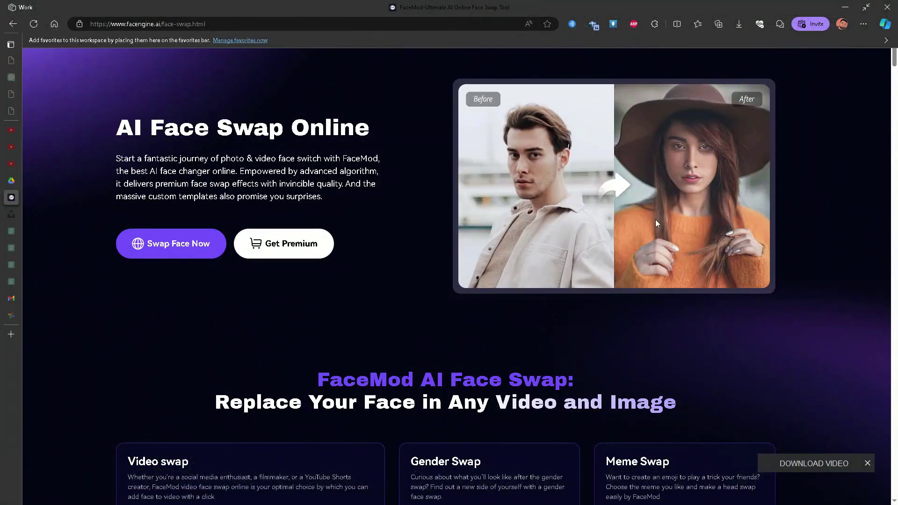
pyautogui.scroll(-2, 711, 242)
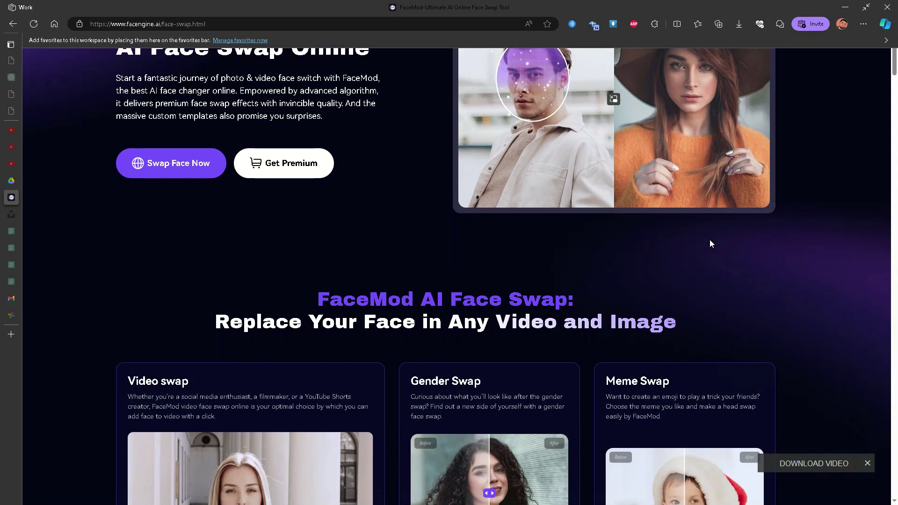
pyautogui.scroll(1, 711, 242)
pyautogui.scroll(1, 710, 244)
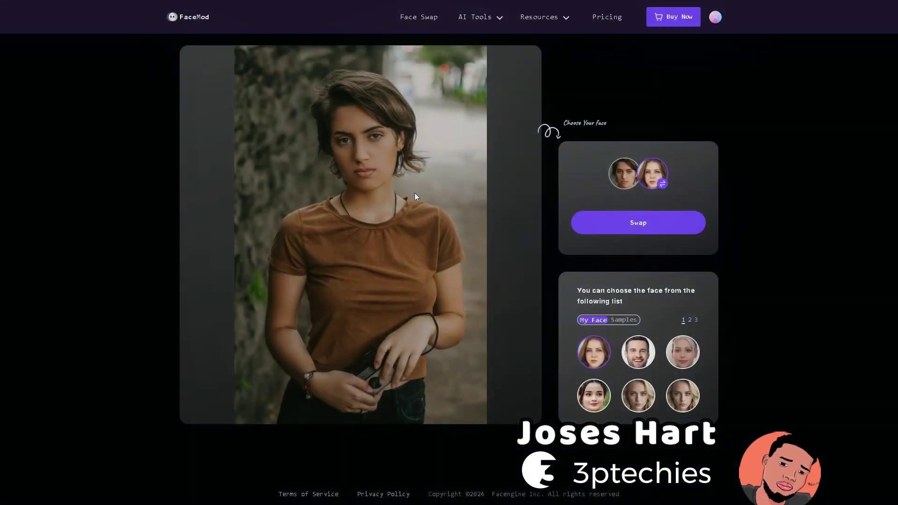
pyautogui.click(414, 193)
pyautogui.click(143, 138)
pyautogui.click(363, 236)
pyautogui.click(595, 216)
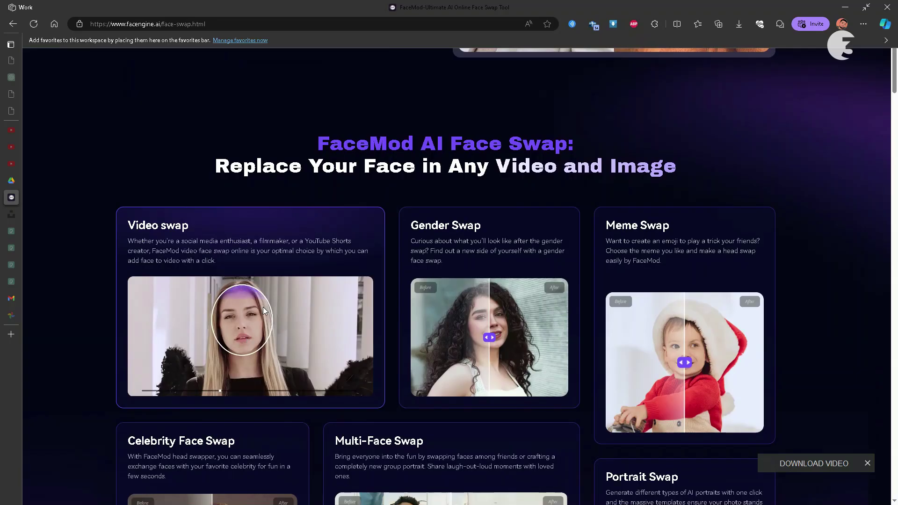
pyautogui.scroll(-3, 257, 328)
pyautogui.scroll(1, 257, 327)
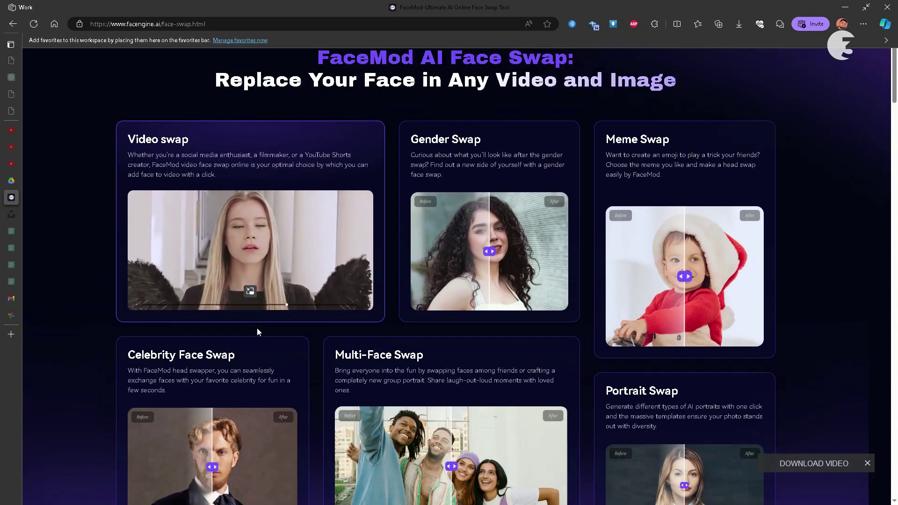
pyautogui.scroll(-2, 521, 271)
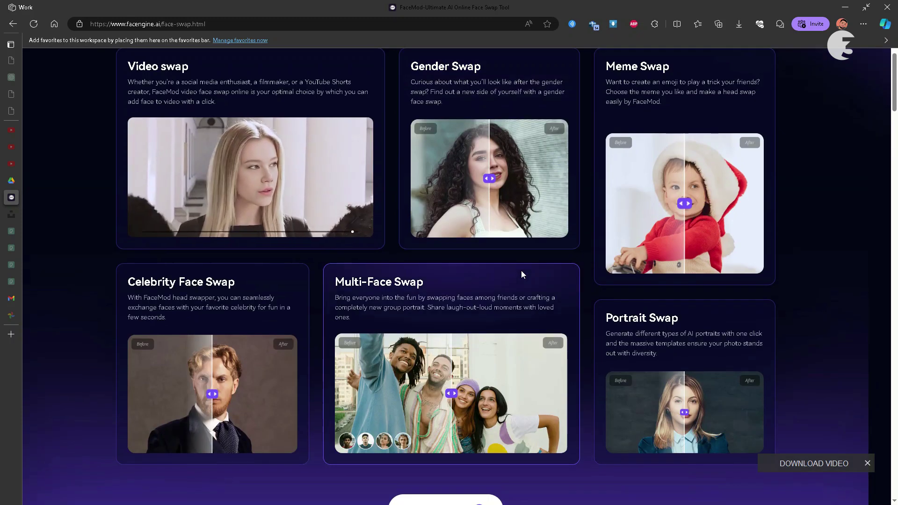
pyautogui.scroll(-3, 281, 265)
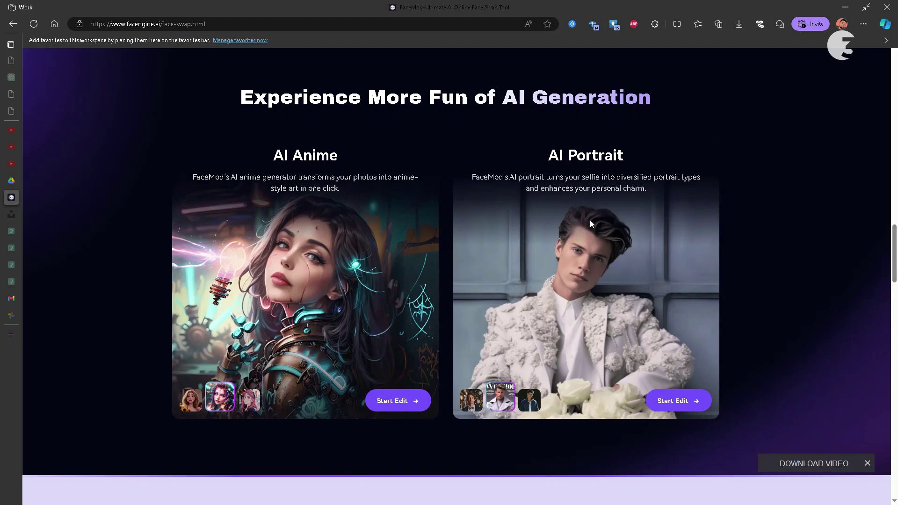
pyautogui.scroll(-9, 580, 236)
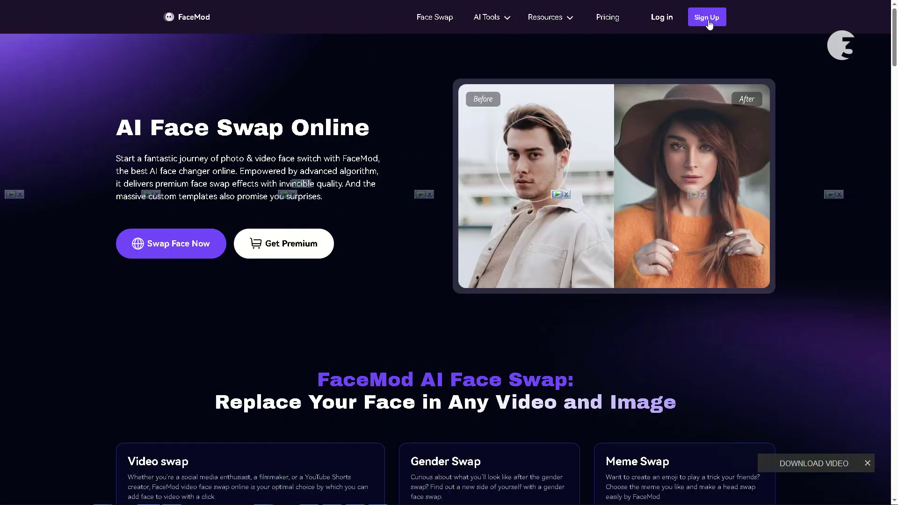
# - Sign up for a FaceMod account and go to the Upload Your Private Video/Photo page
pyautogui.click(709, 19)
pyautogui.scroll(-3, 460, 271)
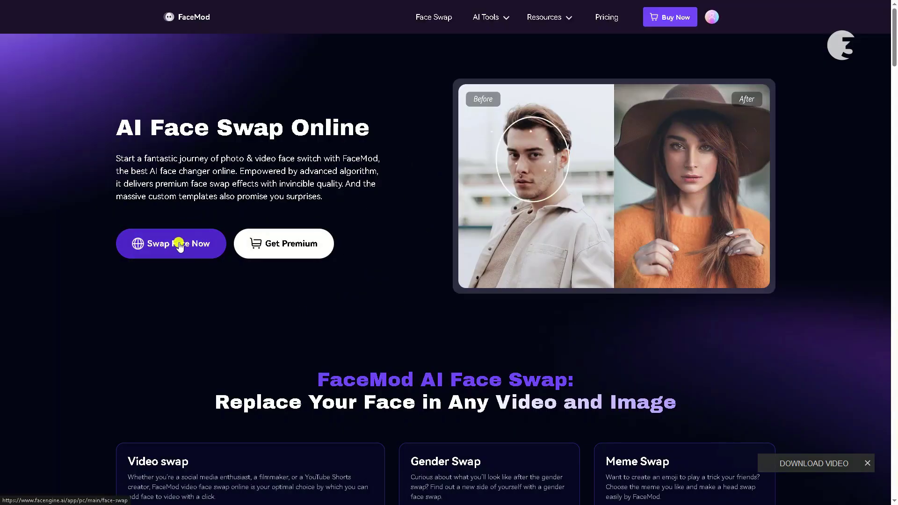
pyautogui.click(180, 245)
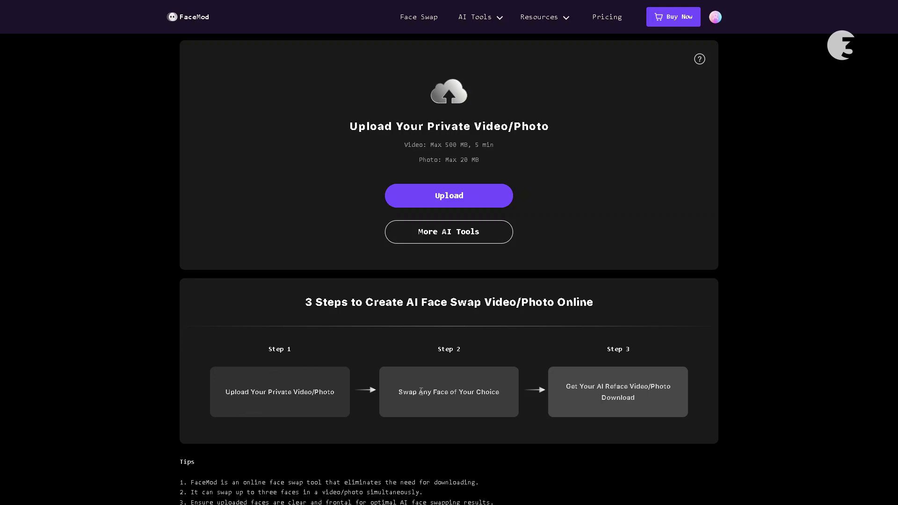
# - Upload the portrait of the bearded man in a blue T-shirt for face swapping
pyautogui.click(440, 195)
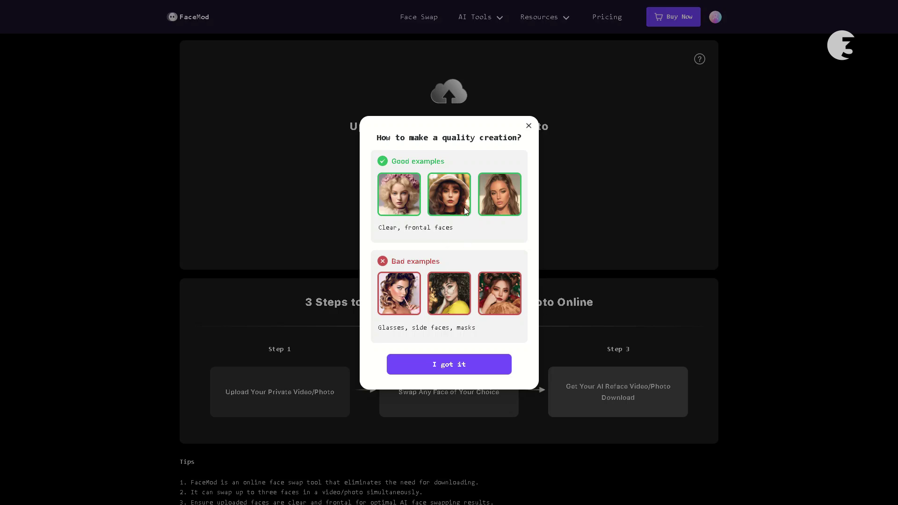
pyautogui.click(455, 365)
pyautogui.click(147, 121)
pyautogui.click(370, 237)
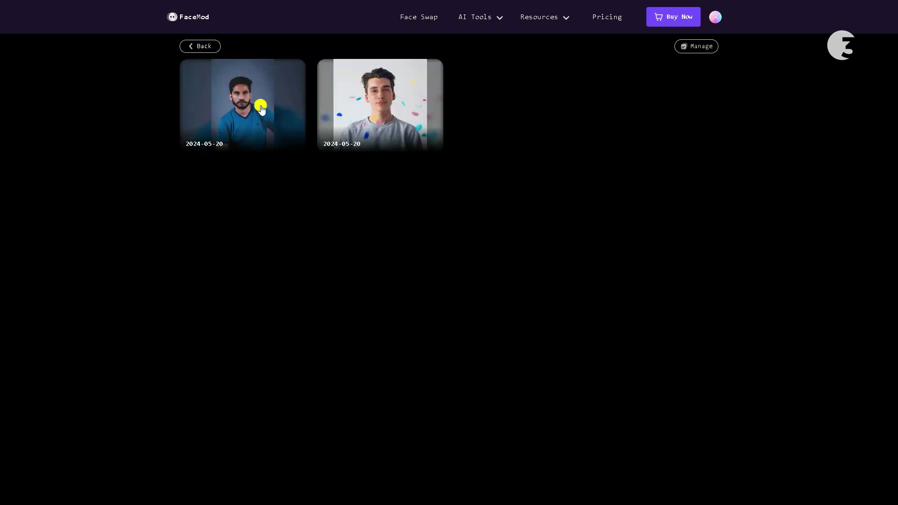
# - Review the first swapped photo and download it as 1024.png
pyautogui.click(261, 107)
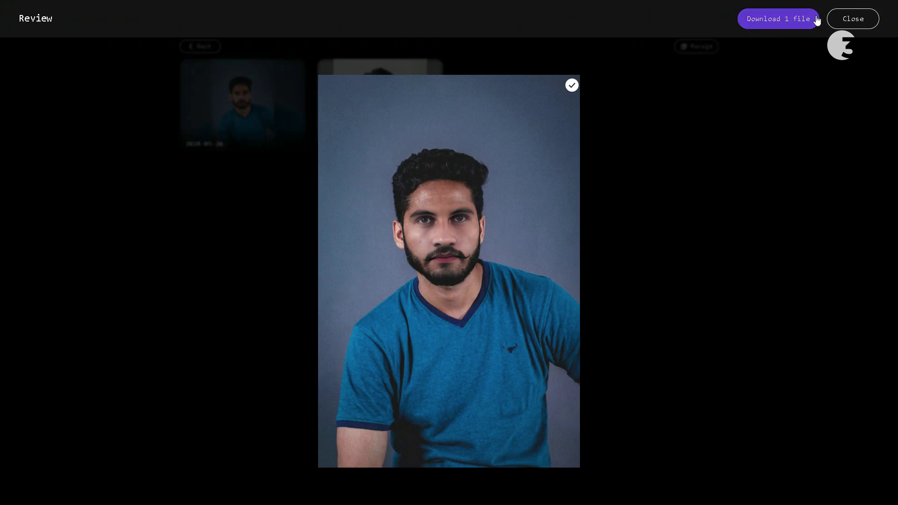
pyautogui.click(801, 25)
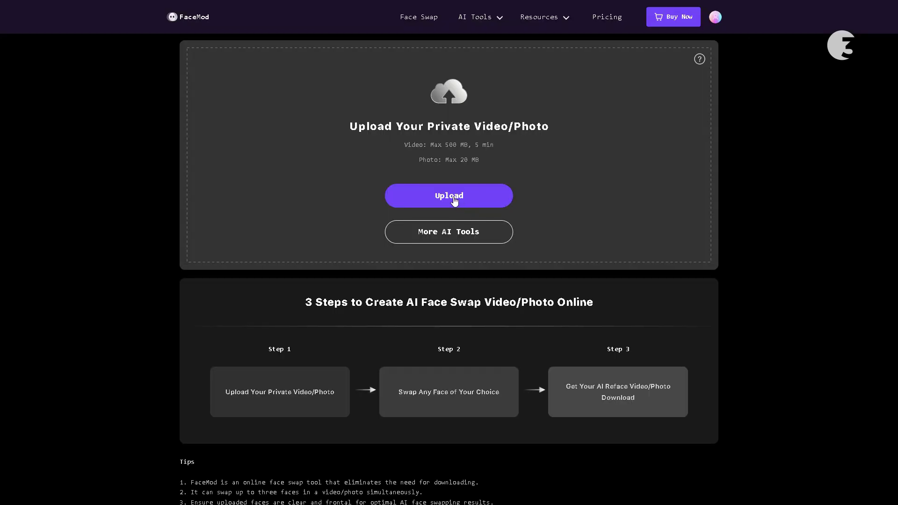
# - Upload the shirtless gym video and keep the full 22-second clip
pyautogui.click(454, 200)
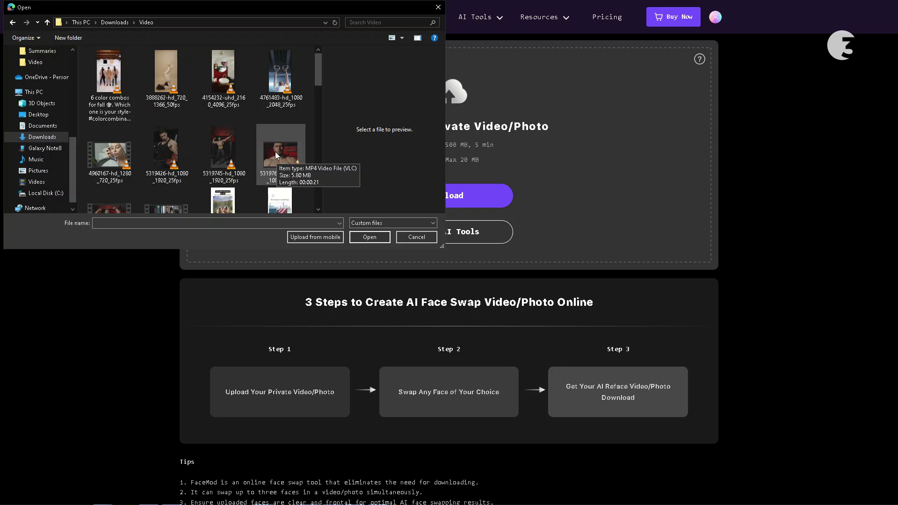
pyautogui.doubleClick(282, 151)
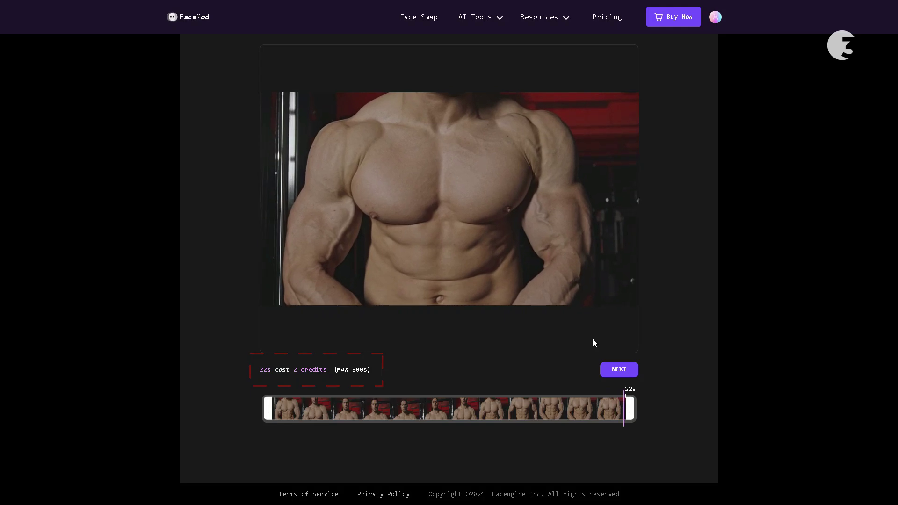
pyautogui.click(614, 371)
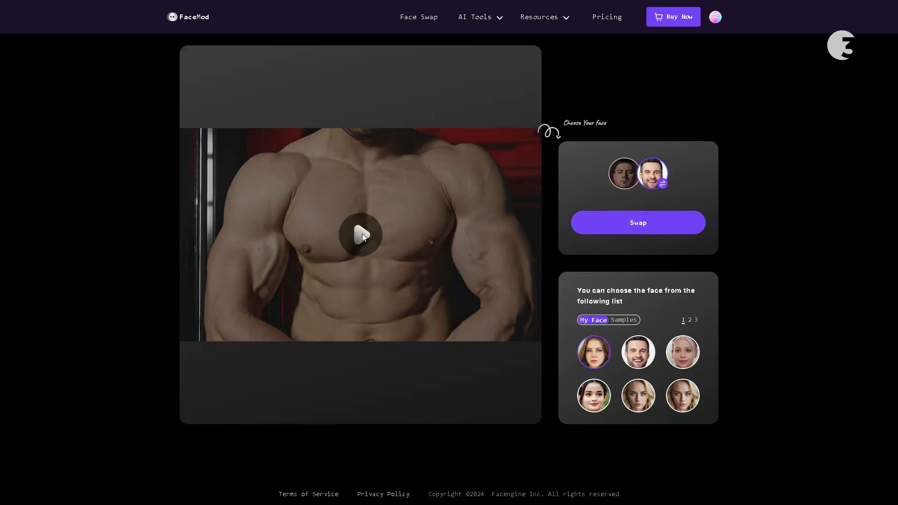
# - Preview the gym video, browse sample faces, and swap in your own uploaded face photo
pyautogui.click(362, 234)
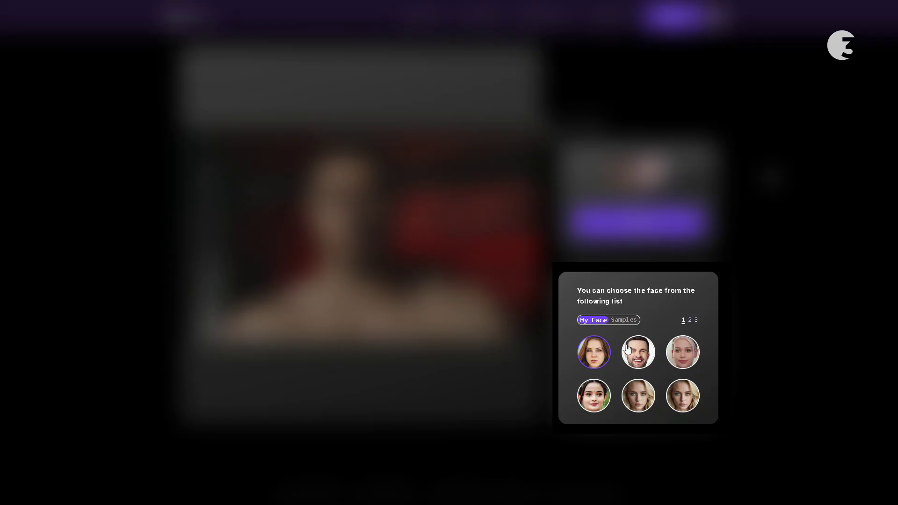
pyautogui.click(627, 320)
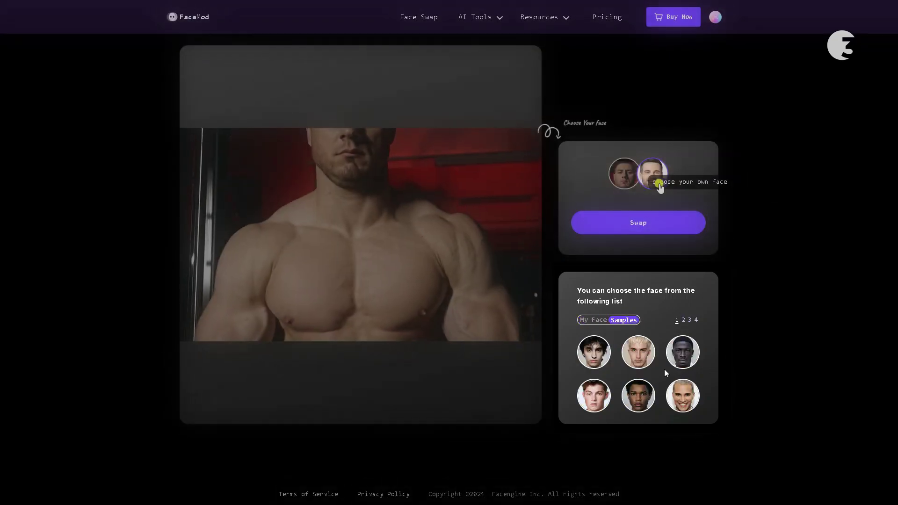
pyautogui.click(658, 183)
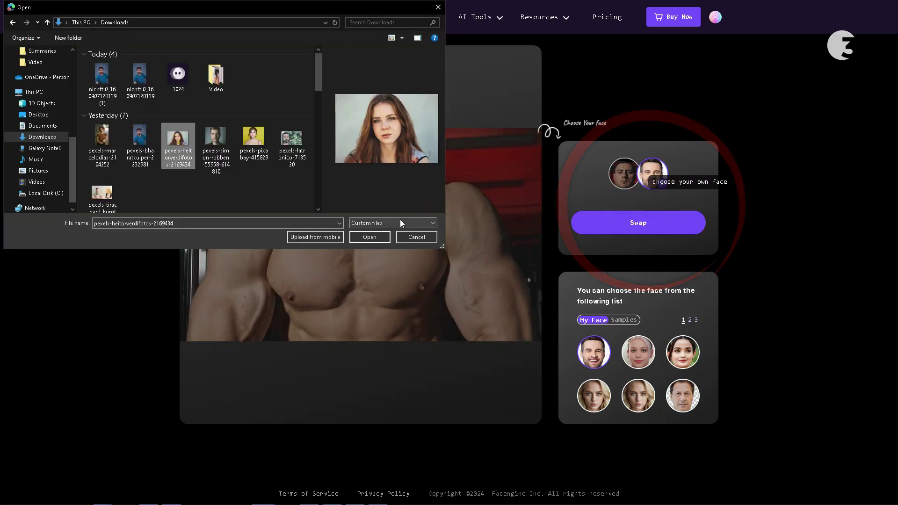
pyautogui.click(369, 237)
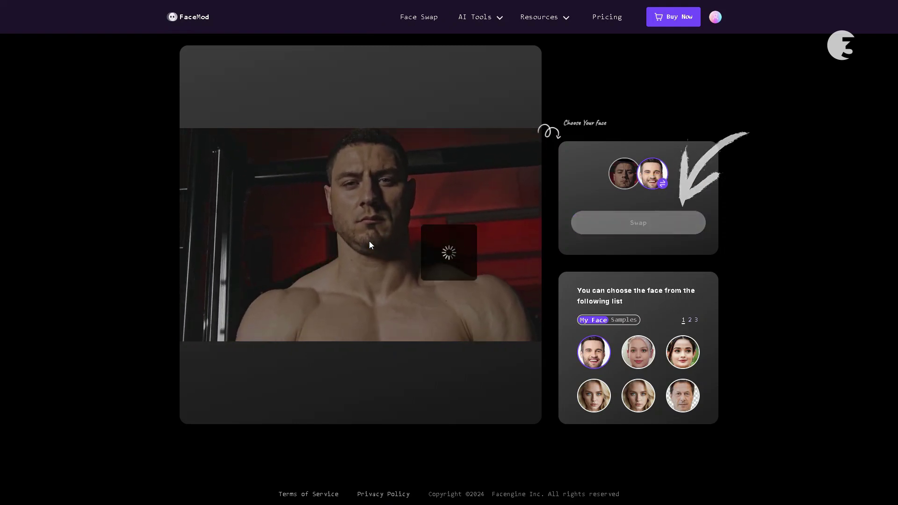
# - Play the swapped gym video in review, then open a new upload file picker
pyautogui.click(239, 102)
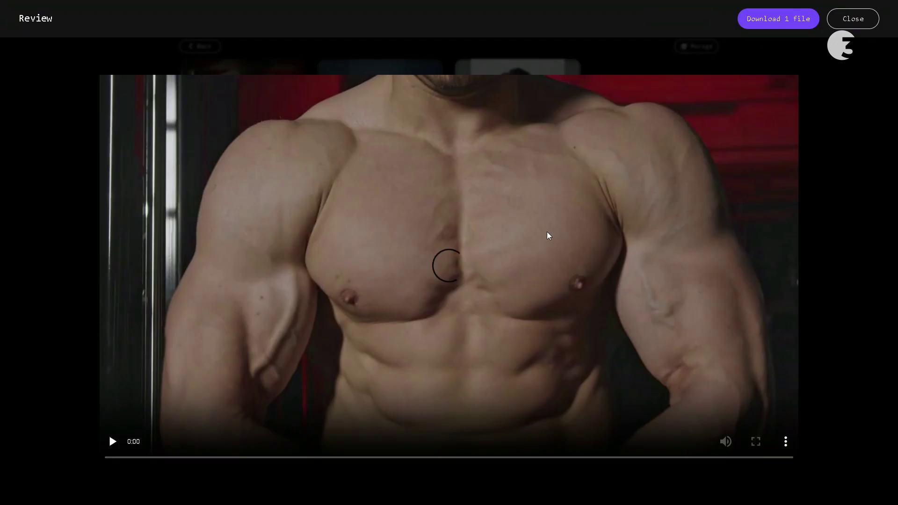
pyautogui.click(111, 440)
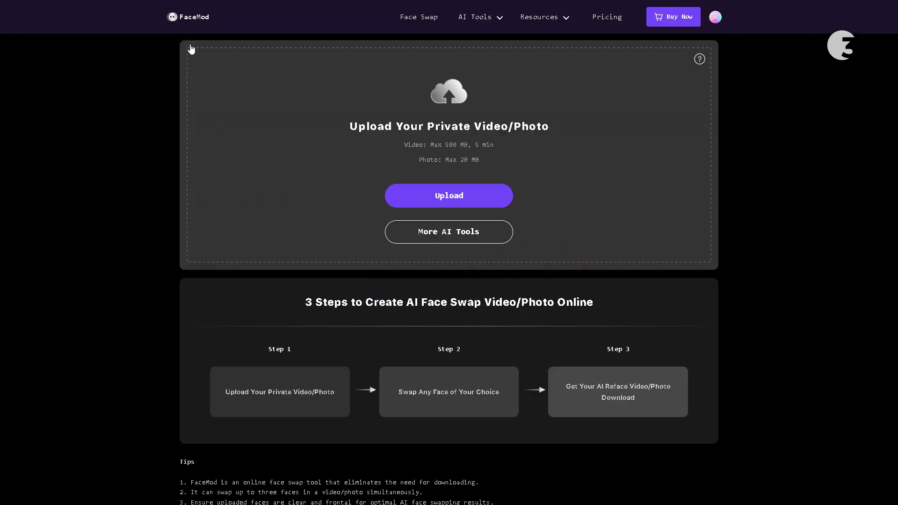
pyautogui.click(191, 48)
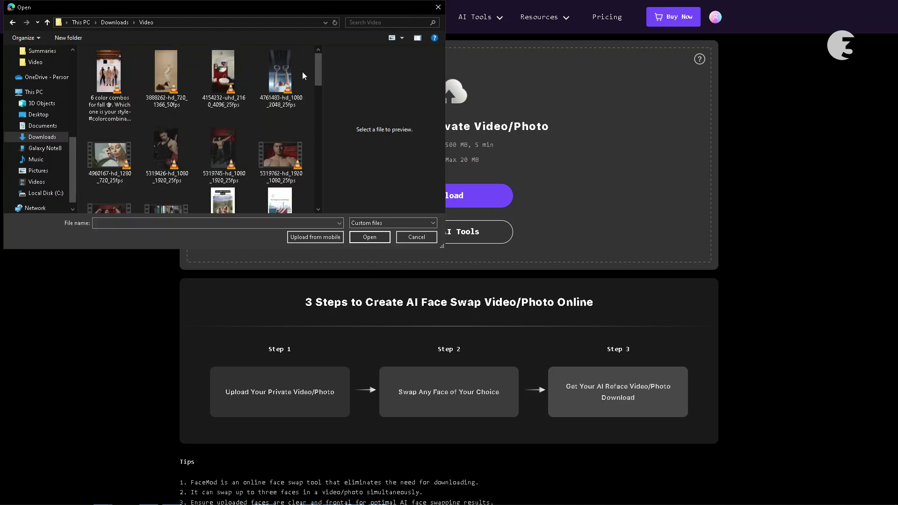
# - Load the 20-second makeup video and swap the face in it
pyautogui.doubleClick(117, 161)
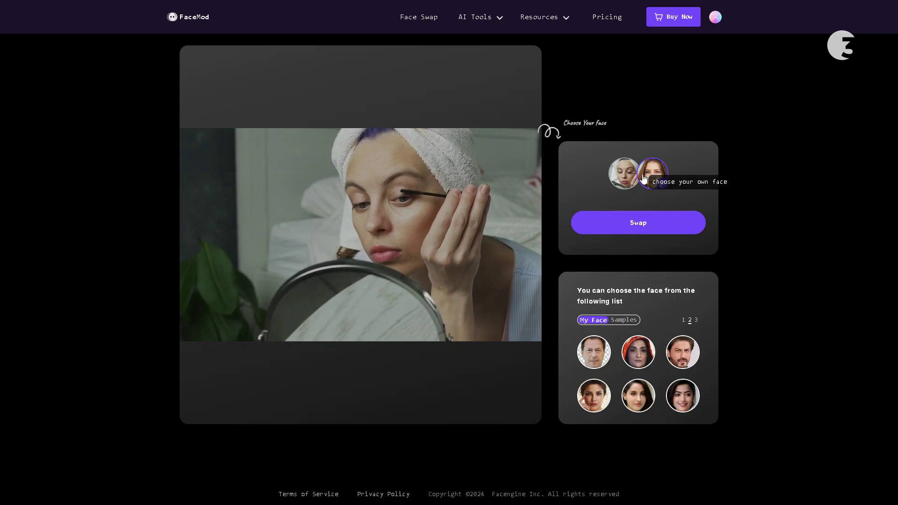
pyautogui.click(628, 227)
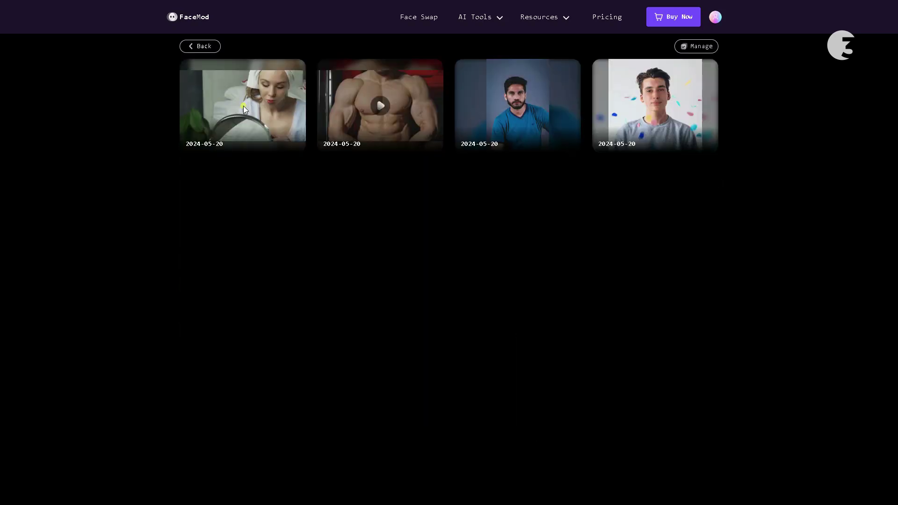
# - Open the newest makeup-video result in Review and play the 0:19 clip
pyautogui.click(244, 107)
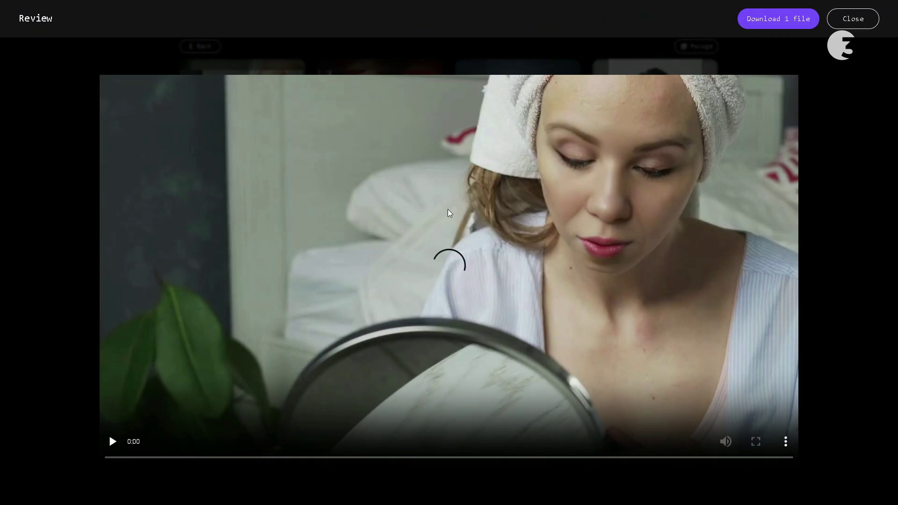
pyautogui.click(105, 447)
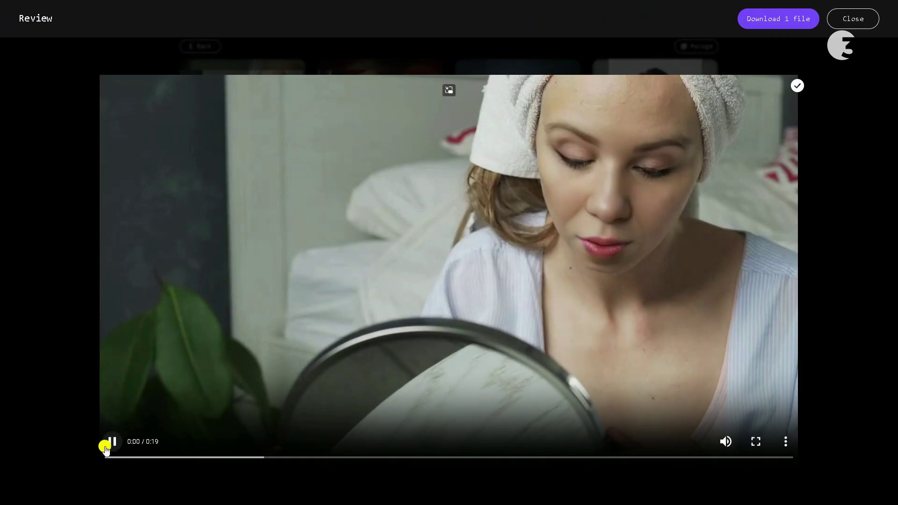